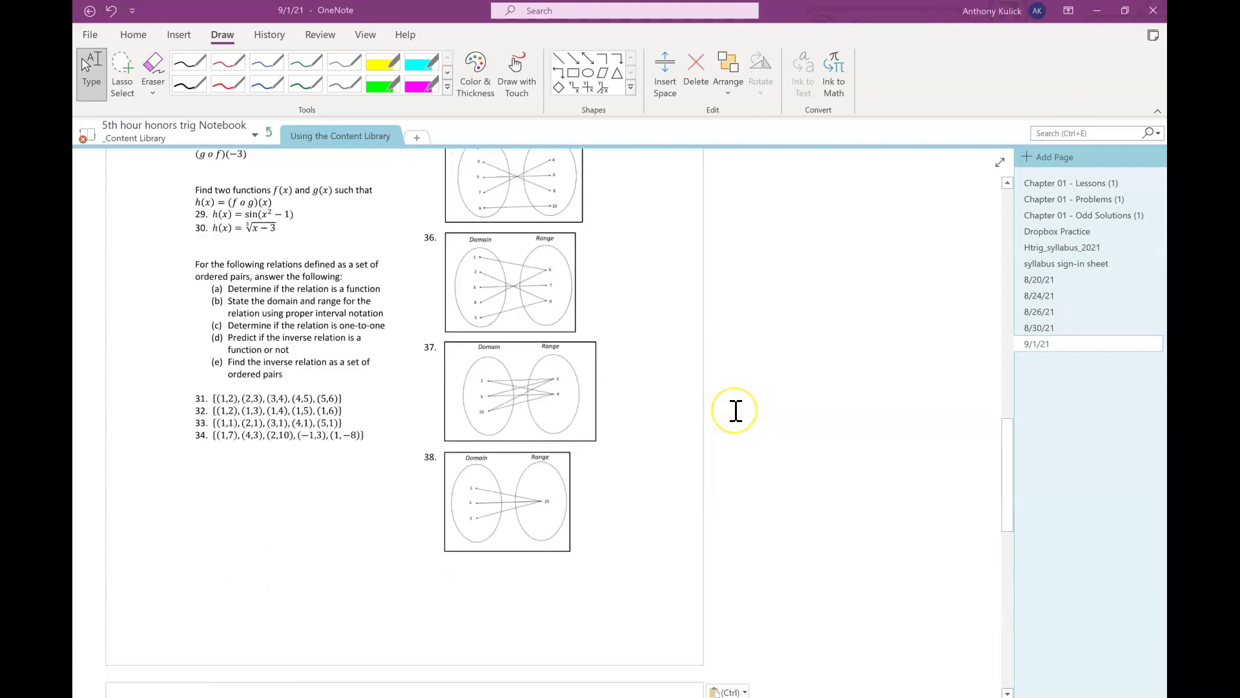
Scroll the worksheet to show problems 19–22 under 'Determine whether the function is odd, even, or neither'
scroll(736, 410, up, 3)
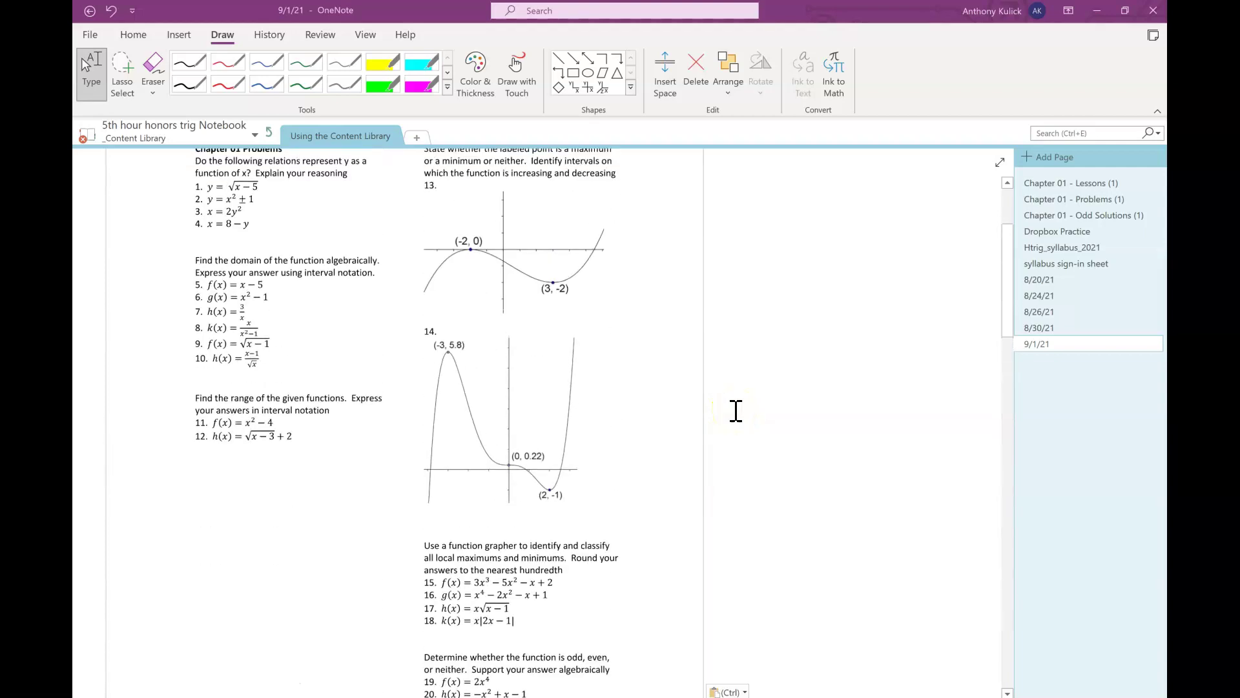
scroll(735, 410, down, 10)
scroll(735, 410, up, 6)
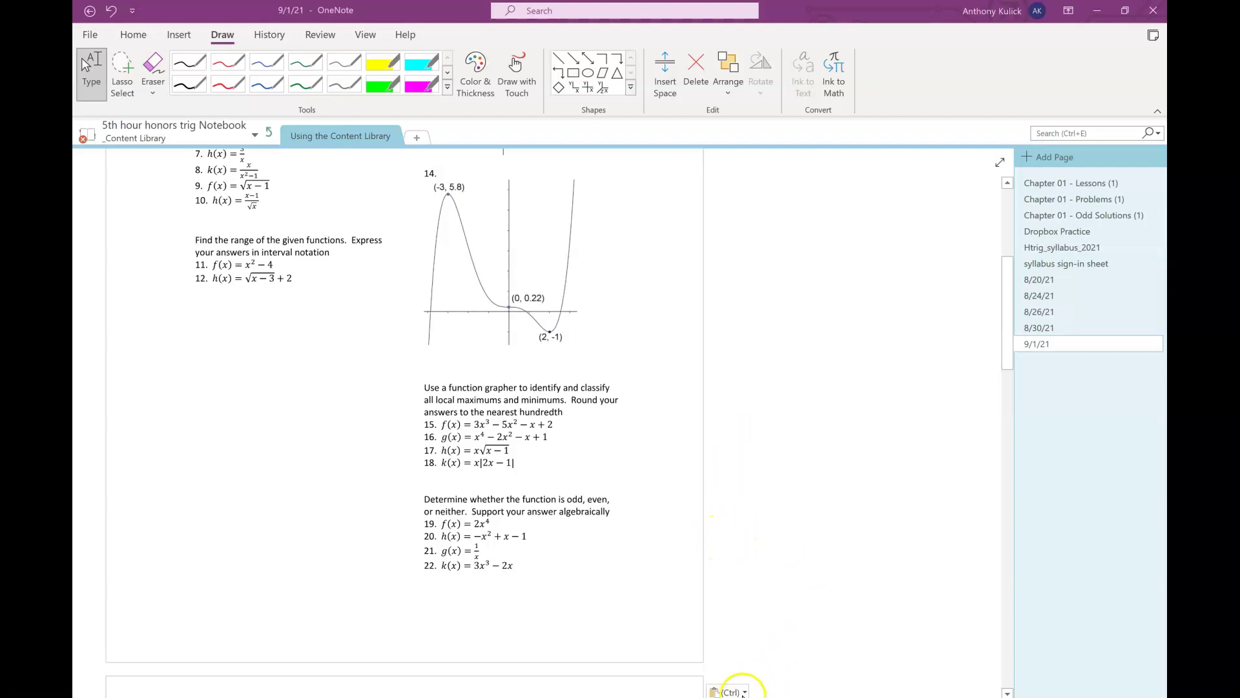
Switch to the Wabbitemu calculator and clear the existing Y1 function
key(alt+Tab)
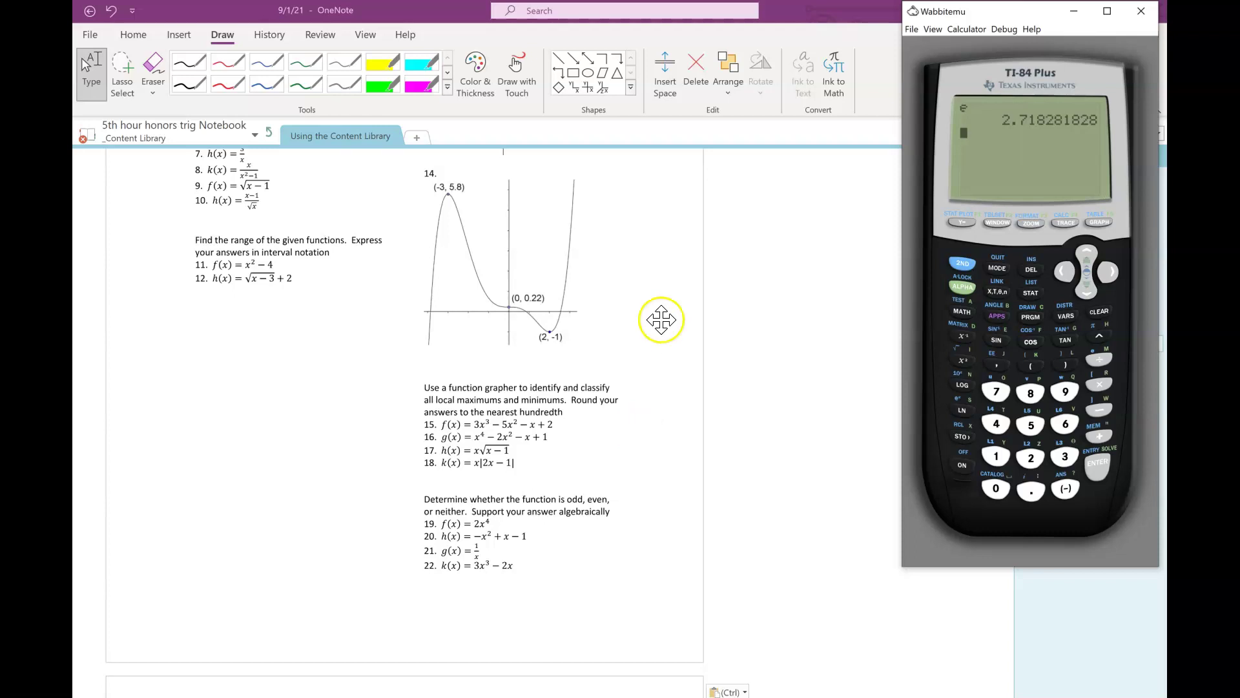
click(962, 223)
click(1098, 316)
Enter 3X³−5X²−X+2 as Y1
click(1065, 456)
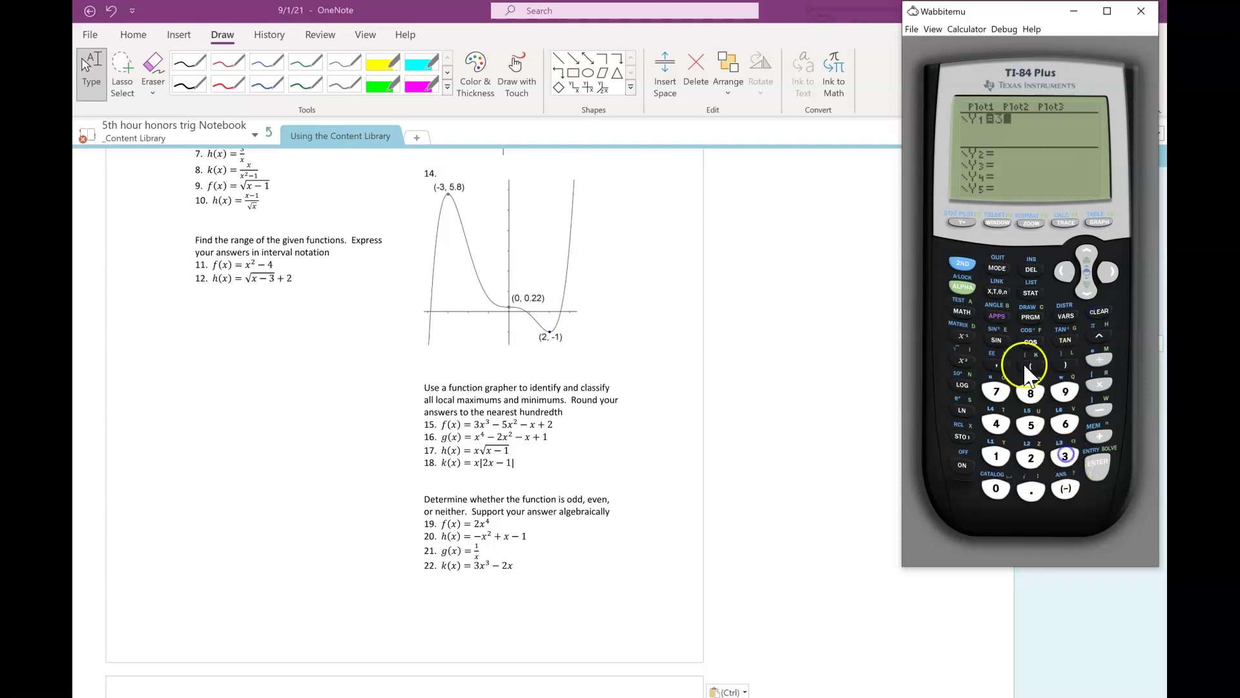
click(1099, 335)
click(1065, 456)
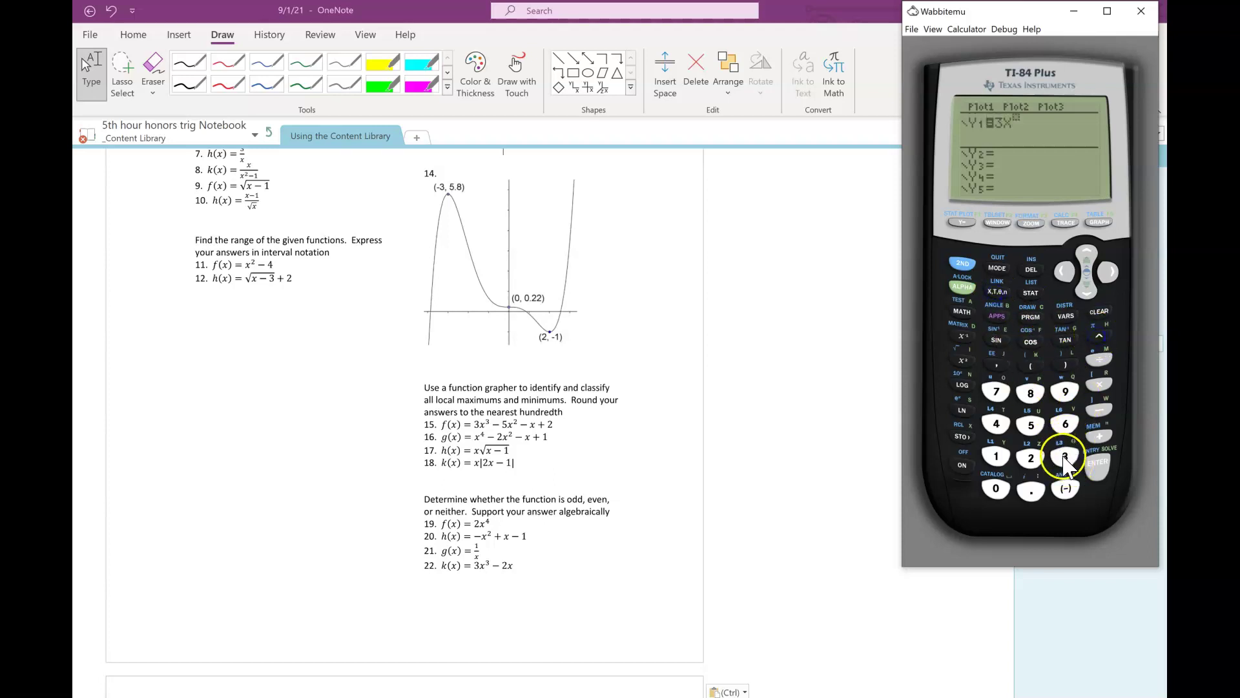
click(1106, 412)
click(1032, 425)
click(995, 290)
click(962, 360)
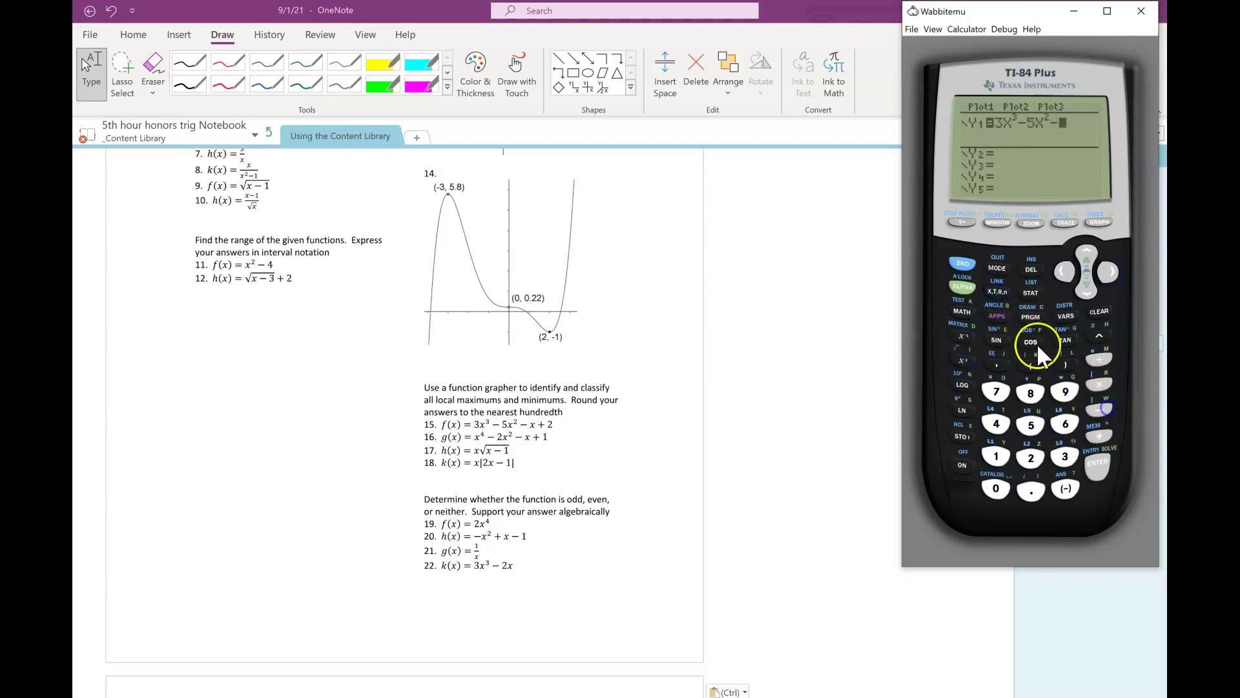
click(995, 291)
click(1099, 436)
click(1033, 456)
Bring up the calculator's ZOOM menu
click(998, 223)
click(1031, 225)
click(1032, 226)
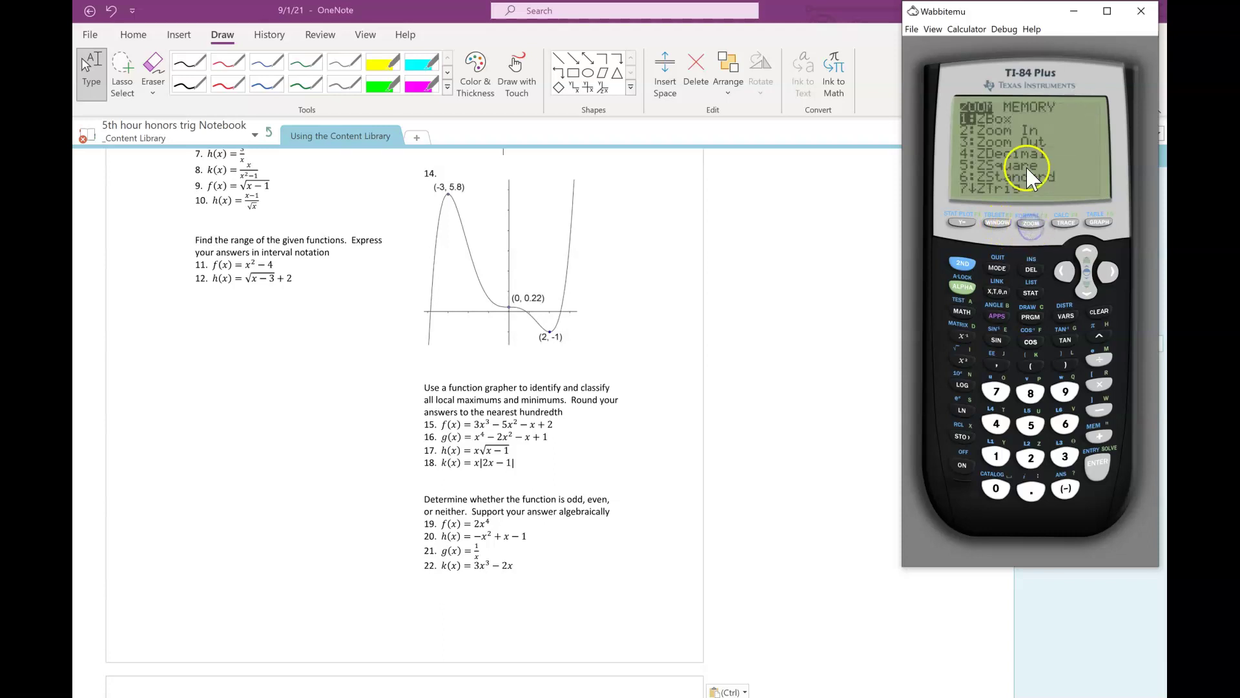
Graph Y1 with ZStandard, choose 4:maximum from CALC, and set the left bound
click(1063, 421)
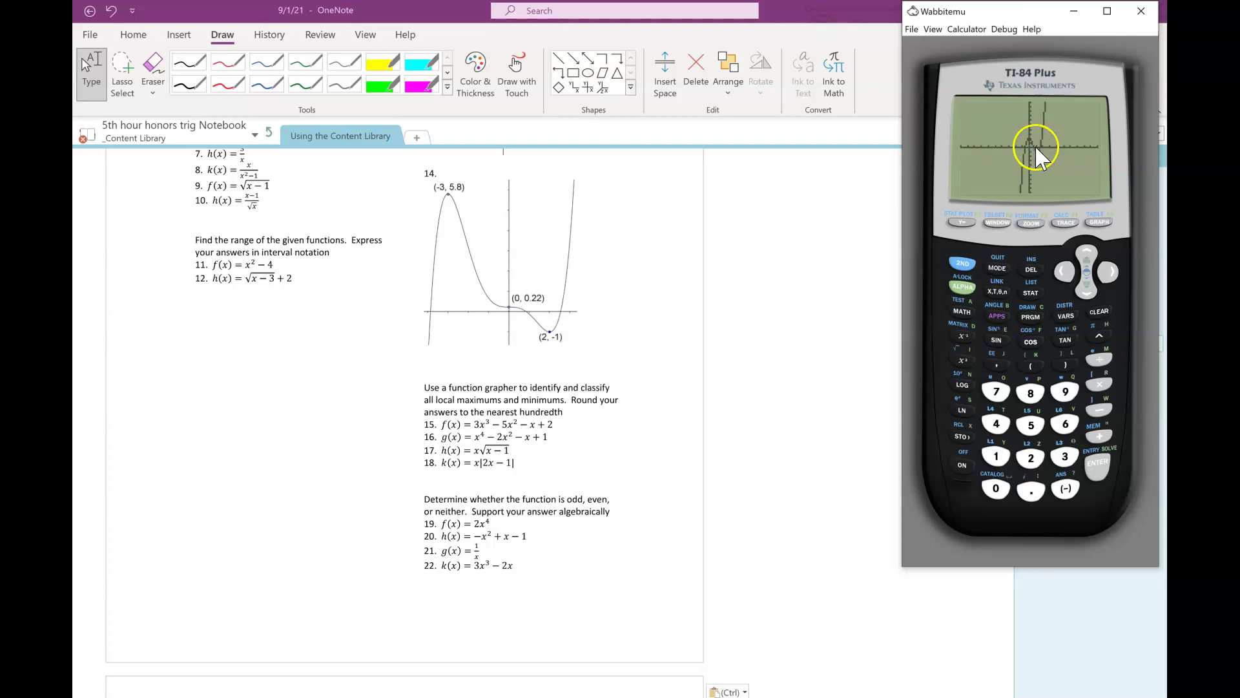
click(964, 263)
click(1066, 223)
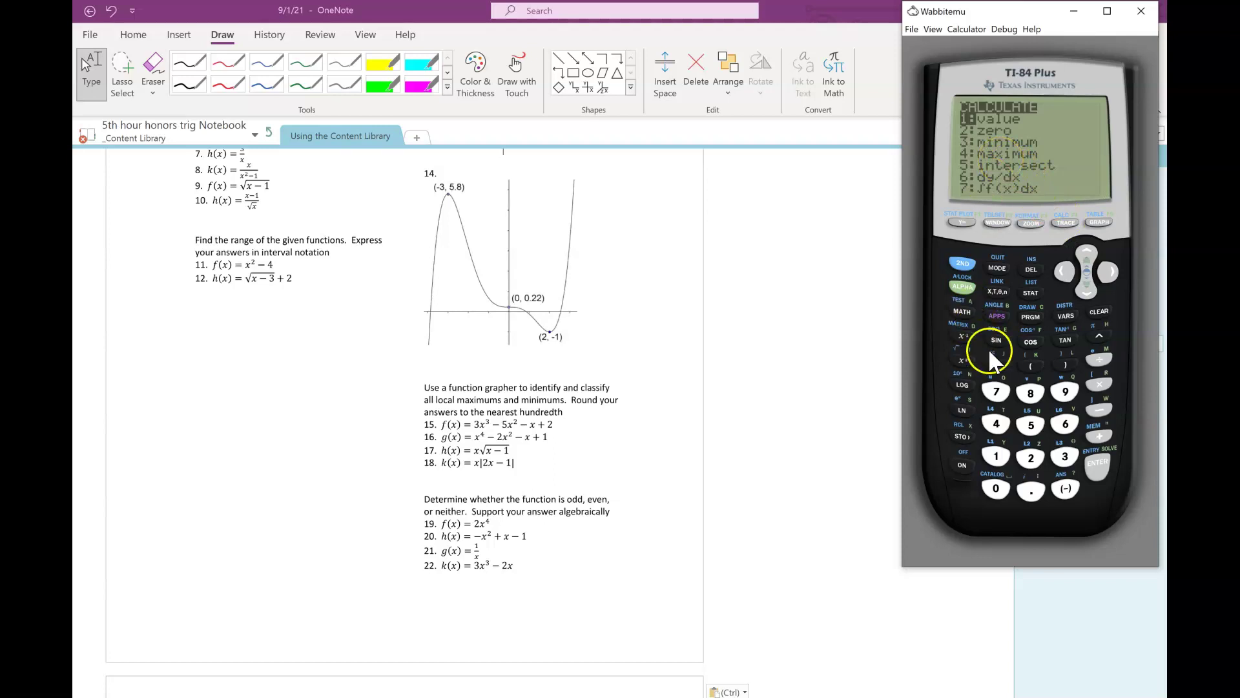
click(996, 423)
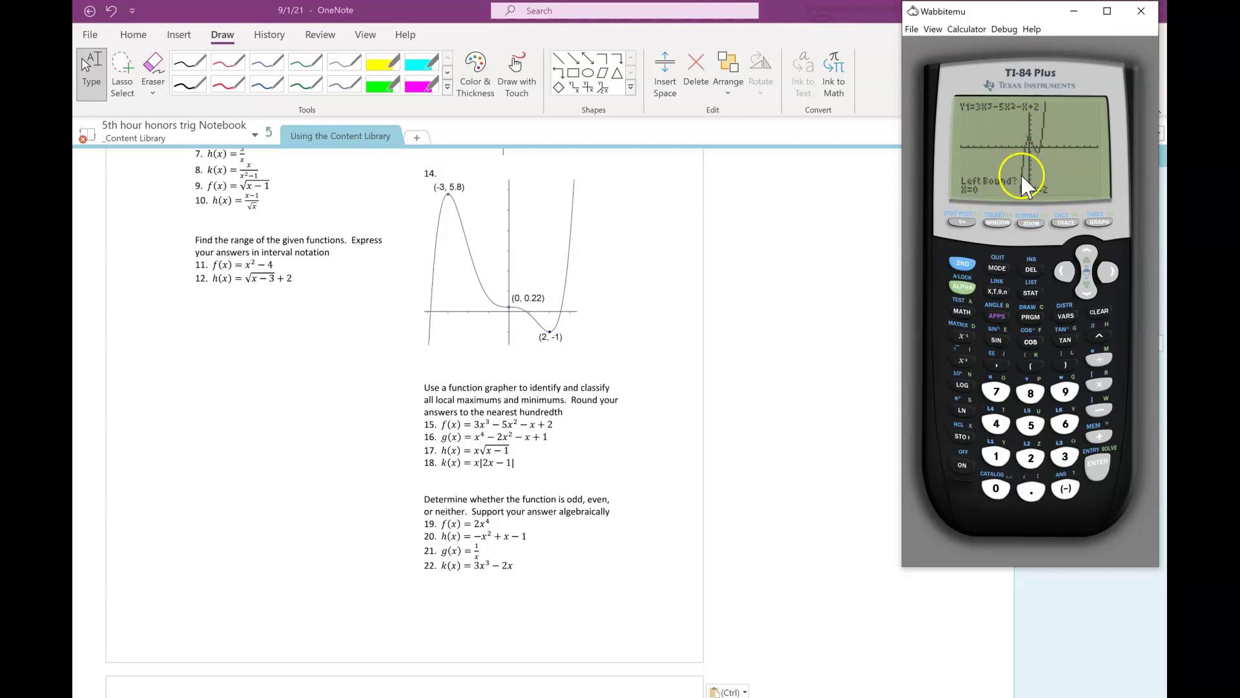
click(1067, 275)
click(1066, 274)
click(1100, 461)
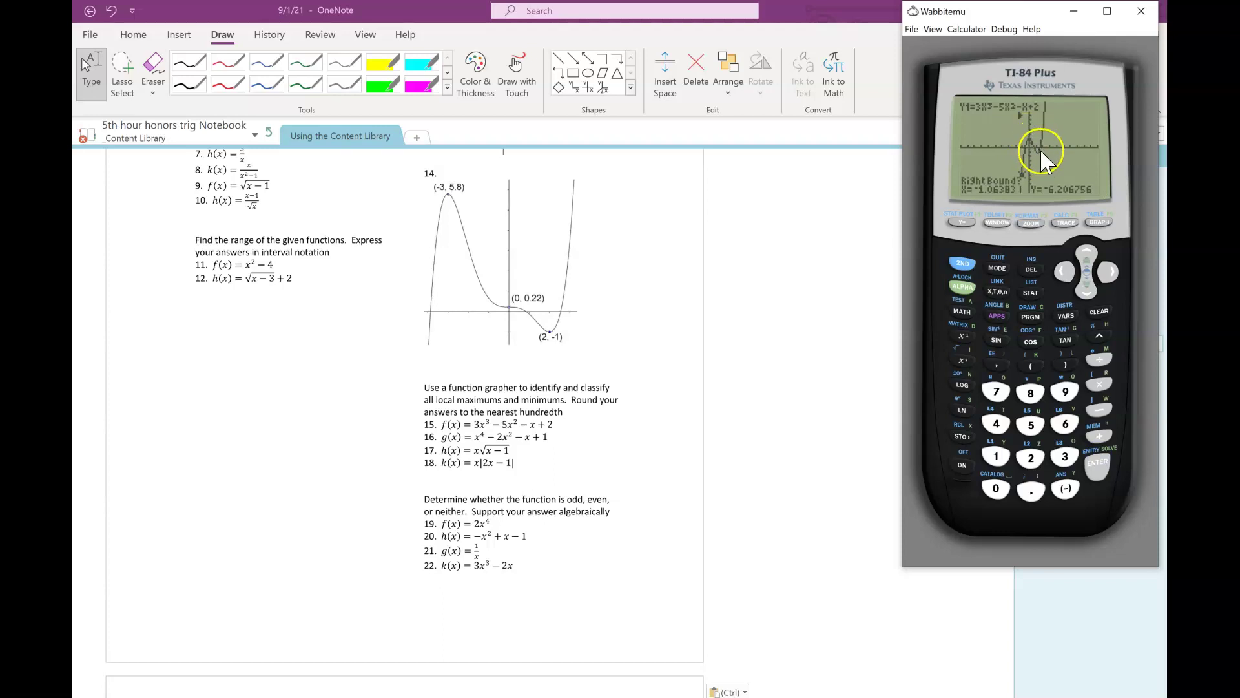
Set the right bound and accept the guess, giving a local maximum at Y=2.0473446
click(1110, 271)
click(1110, 266)
click(1110, 266)
click(1110, 266)
click(1110, 267)
click(1095, 469)
click(1093, 467)
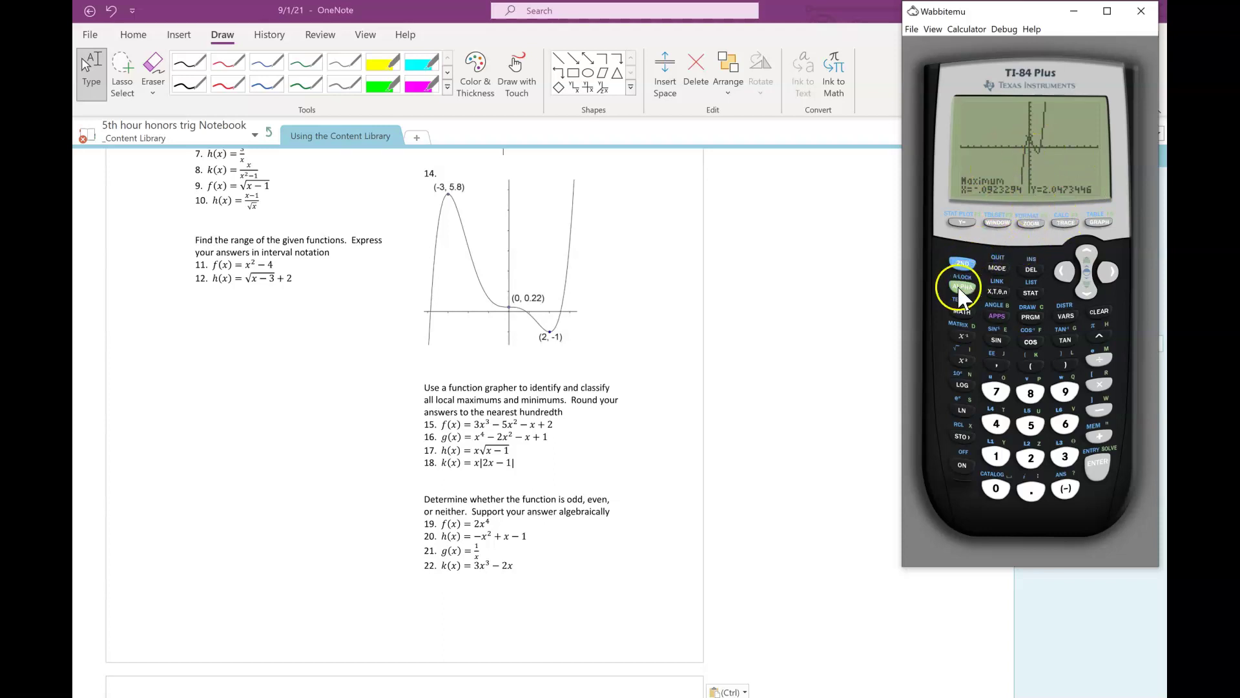
Use CALC 3:minimum with left and right bounds to find the local minimum near X=1.203, Y=−1.216
click(964, 265)
click(1064, 223)
click(1066, 457)
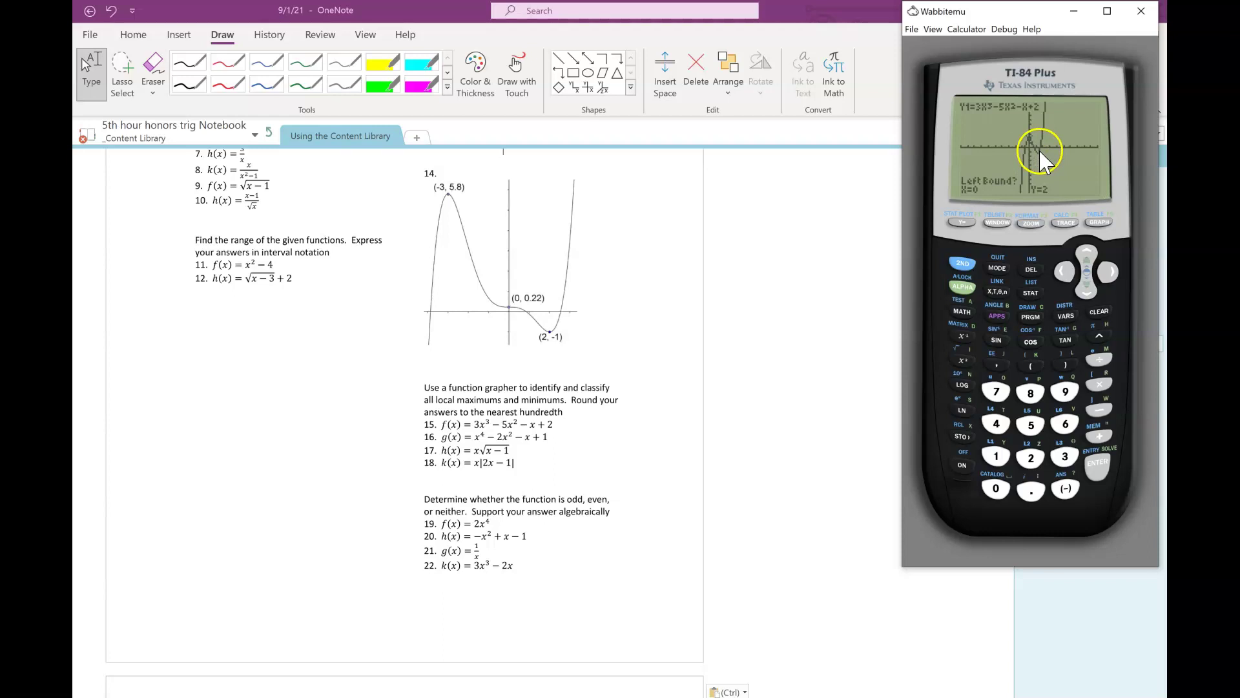
click(1108, 271)
click(1108, 271)
click(1108, 271)
click(1091, 469)
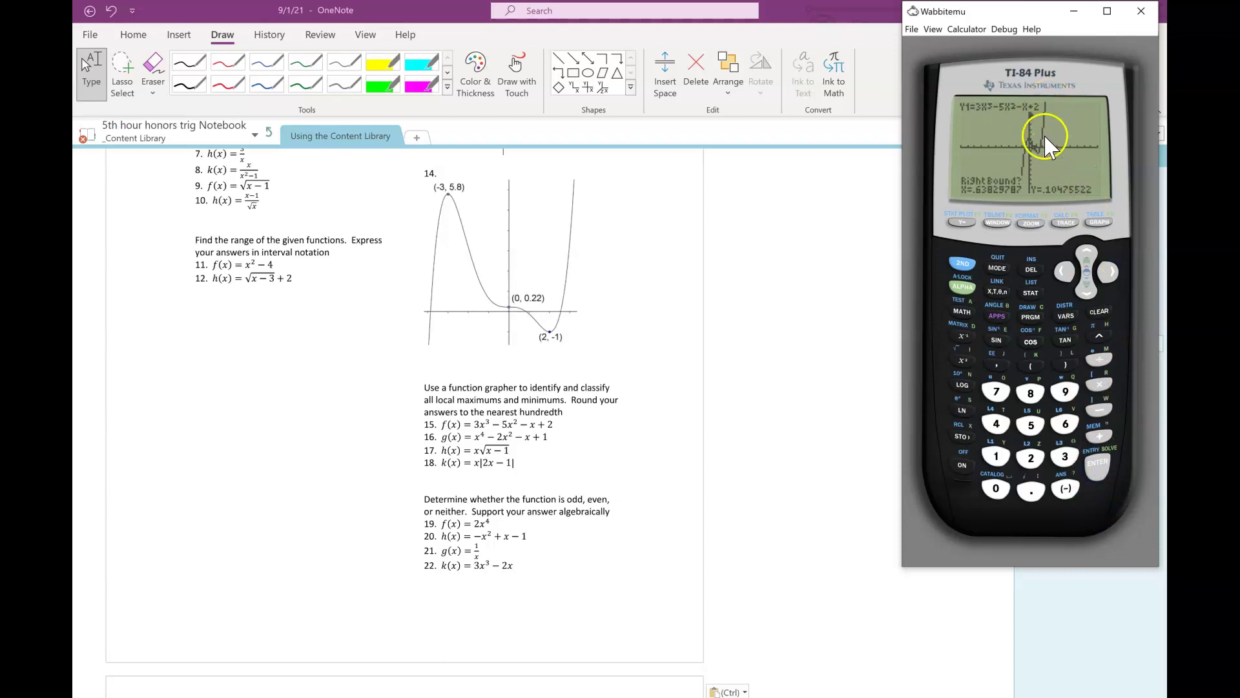
click(1114, 272)
click(1098, 464)
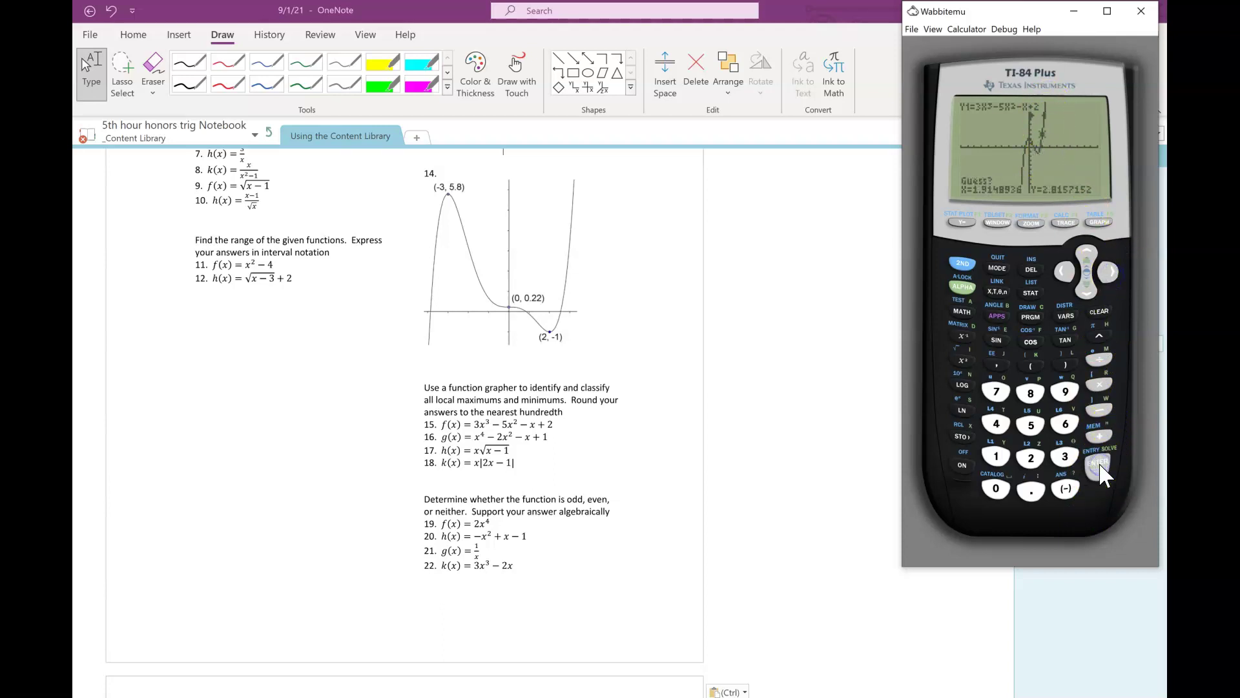
click(1099, 464)
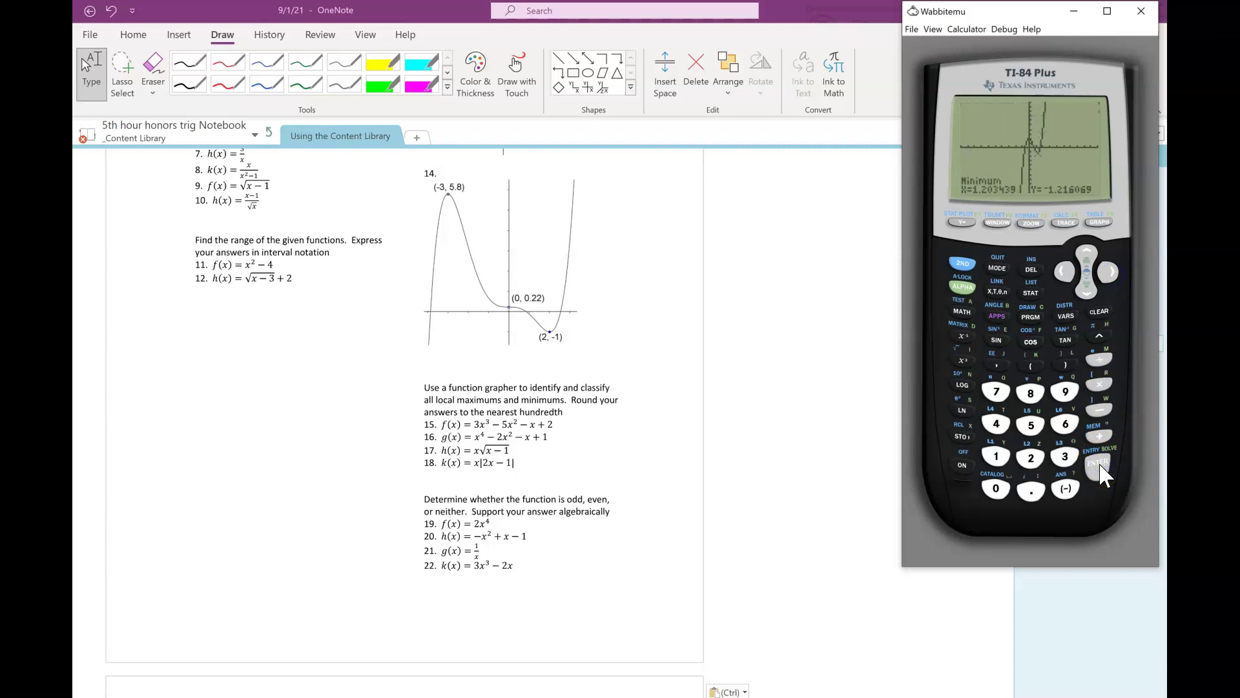
click(974, 191)
Back in OneNote, select the red pen and pan to blank space beside problem 20
click(726, 285)
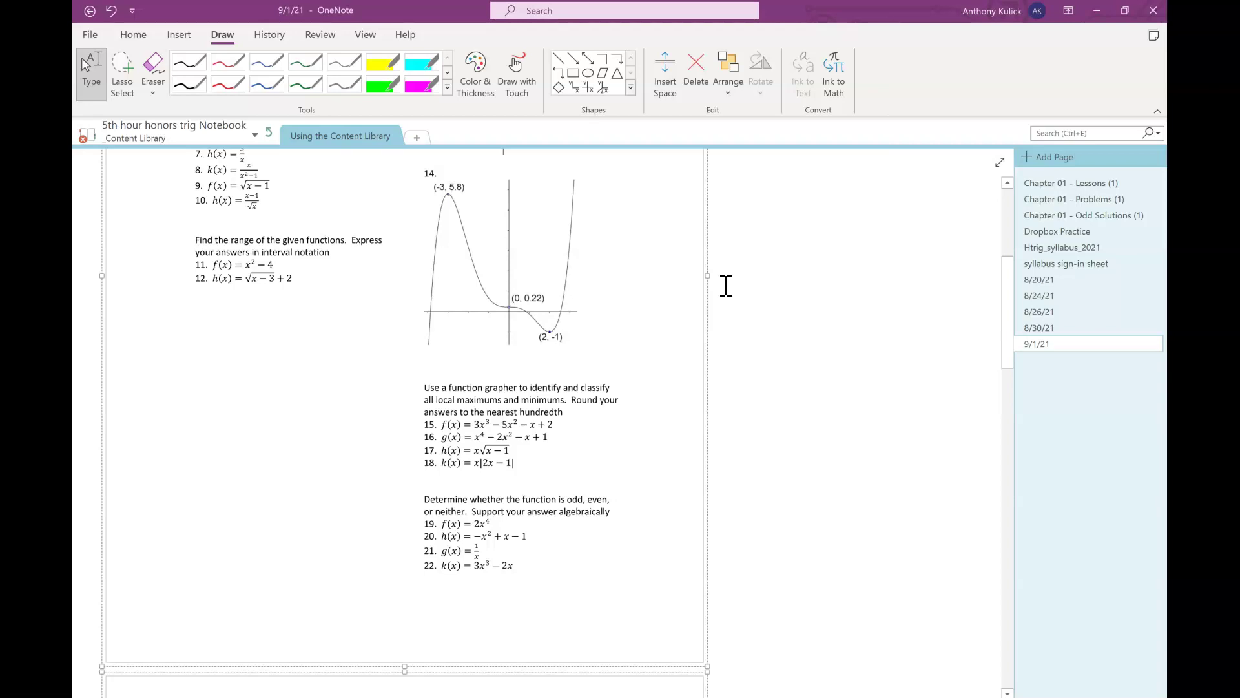
click(238, 84)
drag(815, 537, 636, 356)
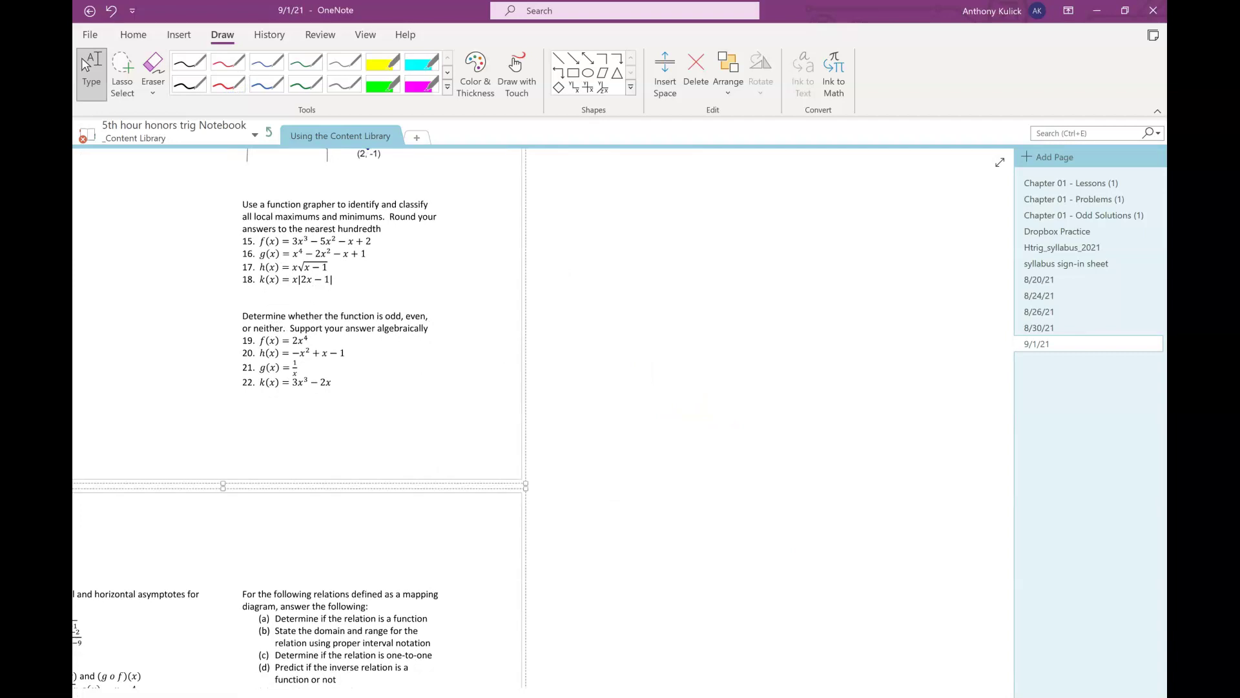
Handwrite a circled 20 and h(x) = −x²+x−1 in red ink
mouse_move(557, 241)
mouse_down()
mouse_move(541, 255)
mouse_move(577, 246)
mouse_up()
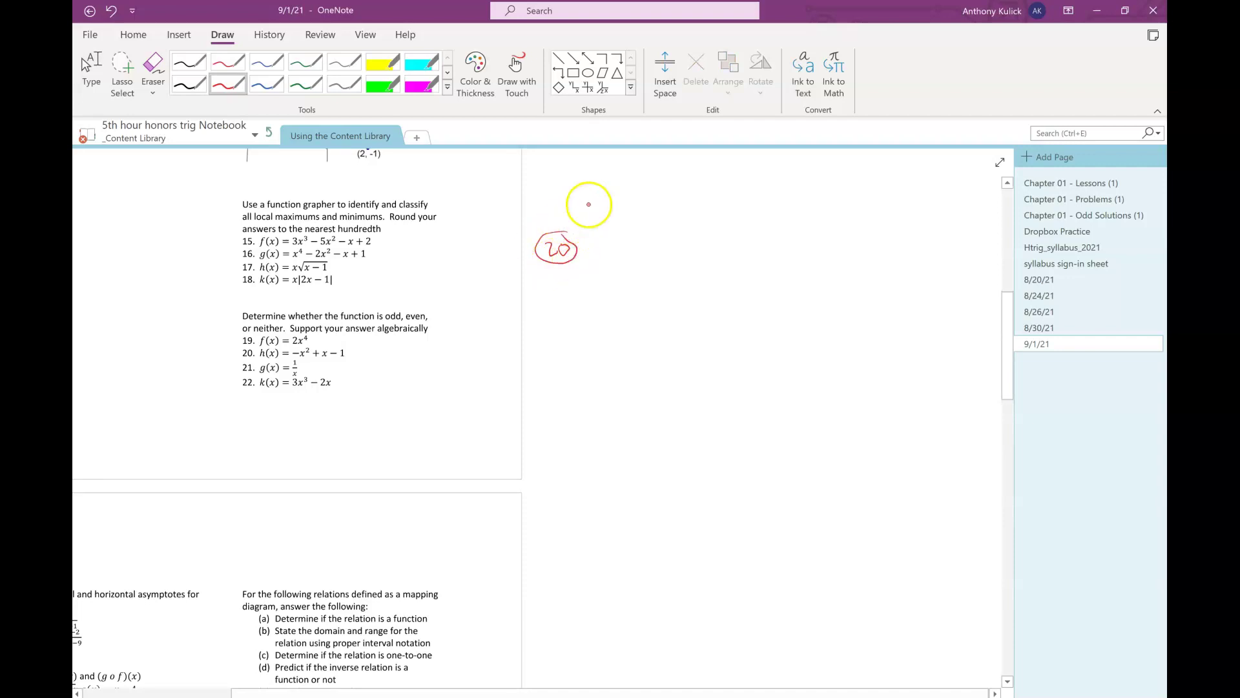
mouse_move(586, 227)
mouse_down()
mouse_move(595, 250)
mouse_move(615, 253)
mouse_up()
mouse_move(622, 232)
mouse_down()
mouse_move(620, 260)
mouse_move(656, 247)
mouse_move(726, 257)
mouse_up()
mouse_move(726, 243)
mouse_down()
mouse_move(714, 257)
mouse_move(753, 256)
mouse_up()
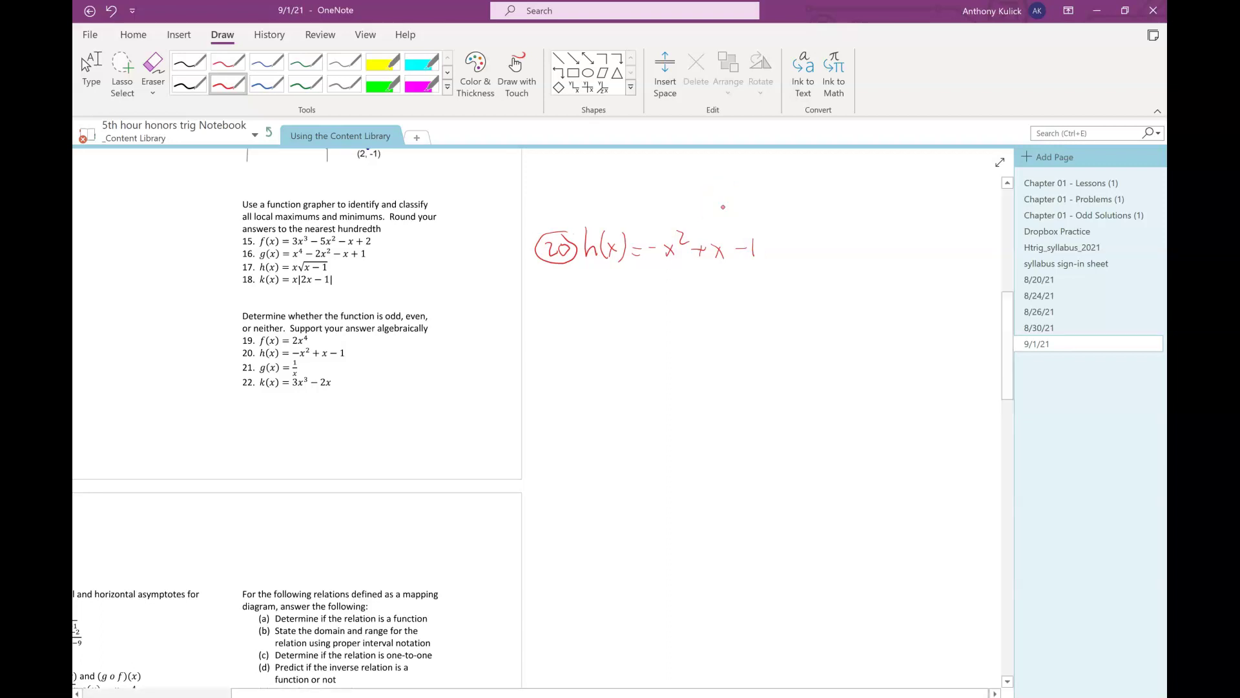
Write h(−x) = −(−x)²+(−x)−1 and begin the simplified line with an equals sign
mouse_move(550, 296)
mouse_down()
mouse_move(557, 335)
mouse_move(607, 320)
mouse_move(618, 346)
mouse_move(632, 318)
mouse_move(665, 320)
mouse_up()
mouse_move(681, 315)
mouse_down()
mouse_move(679, 328)
mouse_move(689, 319)
mouse_move(712, 332)
mouse_move(730, 302)
mouse_move(753, 334)
mouse_move(773, 318)
mouse_up()
mouse_move(780, 314)
mouse_down()
mouse_move(791, 326)
mouse_move(779, 327)
mouse_move(801, 334)
mouse_move(819, 317)
mouse_move(832, 327)
mouse_up()
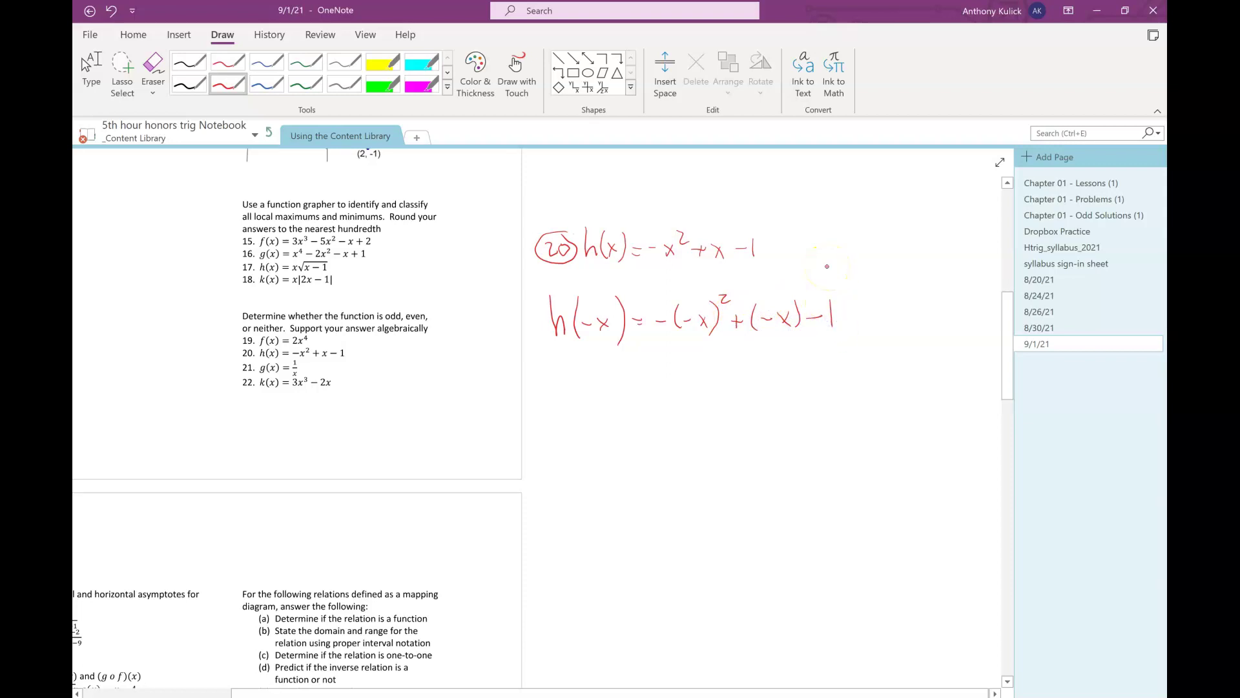
mouse_move(633, 384)
mouse_down()
mouse_move(684, 380)
mouse_move(699, 391)
mouse_move(713, 371)
mouse_move(754, 399)
mouse_move(752, 384)
mouse_move(798, 395)
mouse_up()
In blue ink, write '≠ h(x) NOT EVEN' after the simplified result
click(270, 83)
mouse_move(830, 383)
mouse_down()
mouse_move(876, 392)
mouse_move(885, 373)
mouse_move(888, 386)
mouse_move(905, 374)
mouse_move(906, 398)
mouse_move(963, 389)
mouse_up()
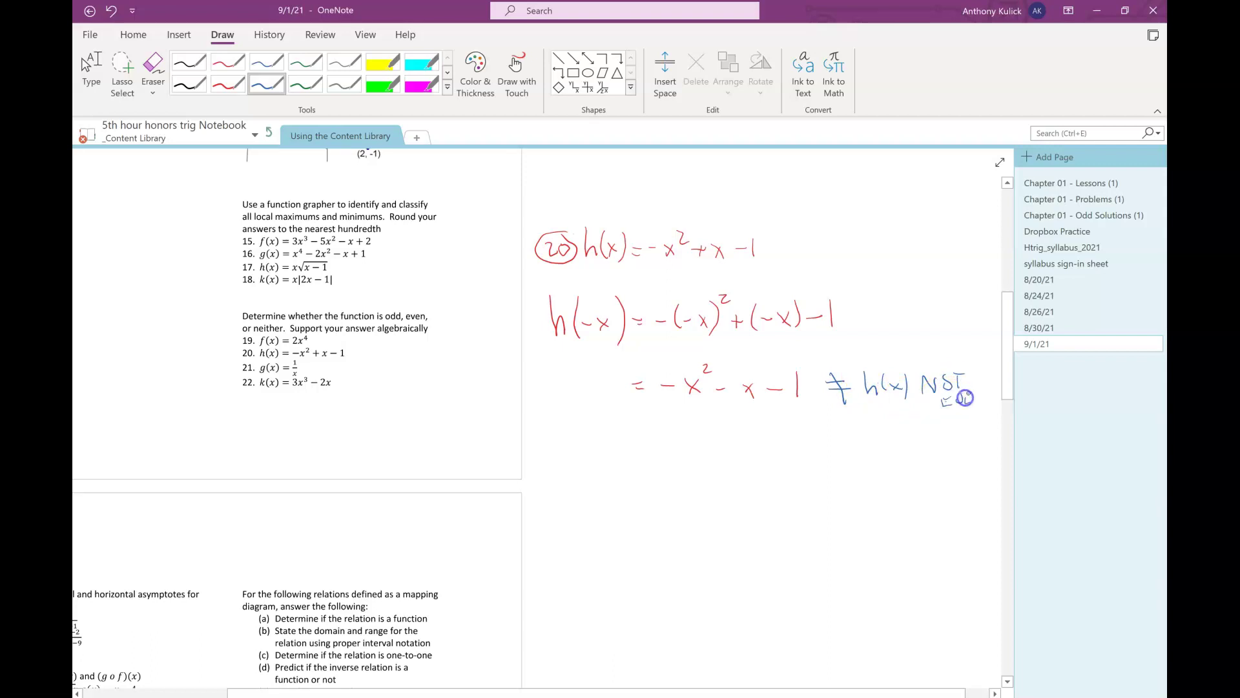
drag(986, 400, 987, 399)
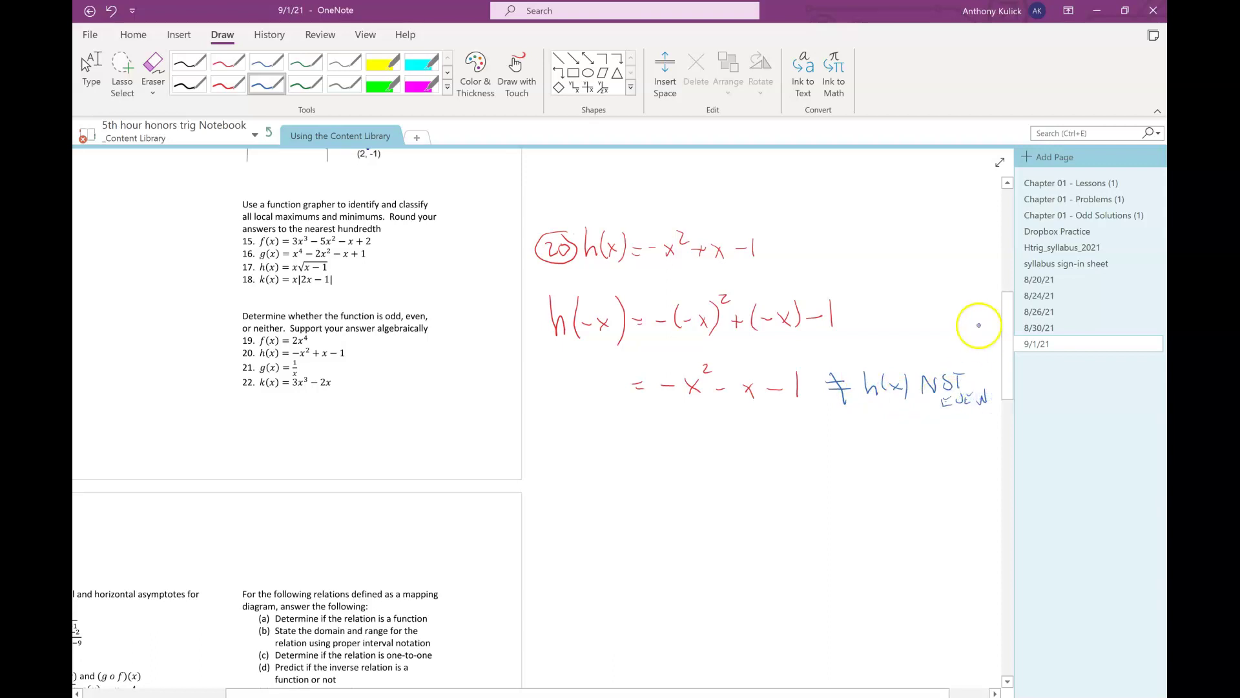
In red ink, write the factored form = −(x²+x+1)
click(219, 85)
mouse_move(636, 482)
mouse_down()
mouse_move(681, 464)
mouse_move(691, 495)
mouse_up()
drag(707, 475, 731, 486)
mouse_move(724, 480)
mouse_down()
mouse_move(724, 494)
mouse_move(748, 494)
mouse_up()
mouse_move(748, 481)
mouse_down()
mouse_move(736, 494)
mouse_move(767, 486)
mouse_up()
drag(761, 479, 761, 495)
drag(774, 477, 784, 509)
In blue ink, write '≠ −h(x) not ODD', then switch to the black pen
click(266, 84)
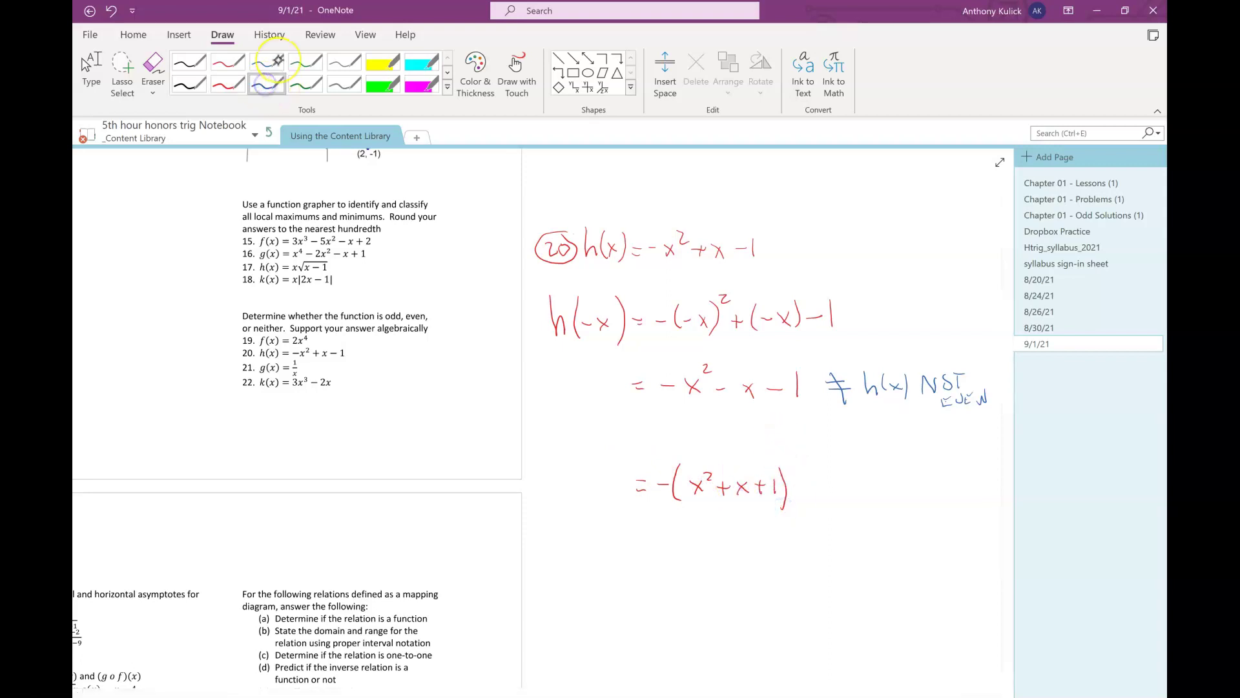
mouse_move(823, 481)
mouse_down()
mouse_move(836, 500)
mouse_move(855, 489)
mouse_up()
mouse_move(862, 475)
mouse_down()
mouse_move(862, 497)
mouse_move(876, 495)
mouse_up()
mouse_move(885, 477)
mouse_down()
mouse_move(884, 497)
mouse_move(901, 492)
mouse_up()
mouse_move(901, 481)
mouse_down()
mouse_move(892, 493)
mouse_move(905, 496)
mouse_move(936, 482)
mouse_move(947, 491)
mouse_up()
mouse_move(942, 475)
mouse_down()
mouse_move(959, 473)
mouse_move(944, 494)
mouse_move(962, 507)
mouse_up()
drag(963, 493, 968, 495)
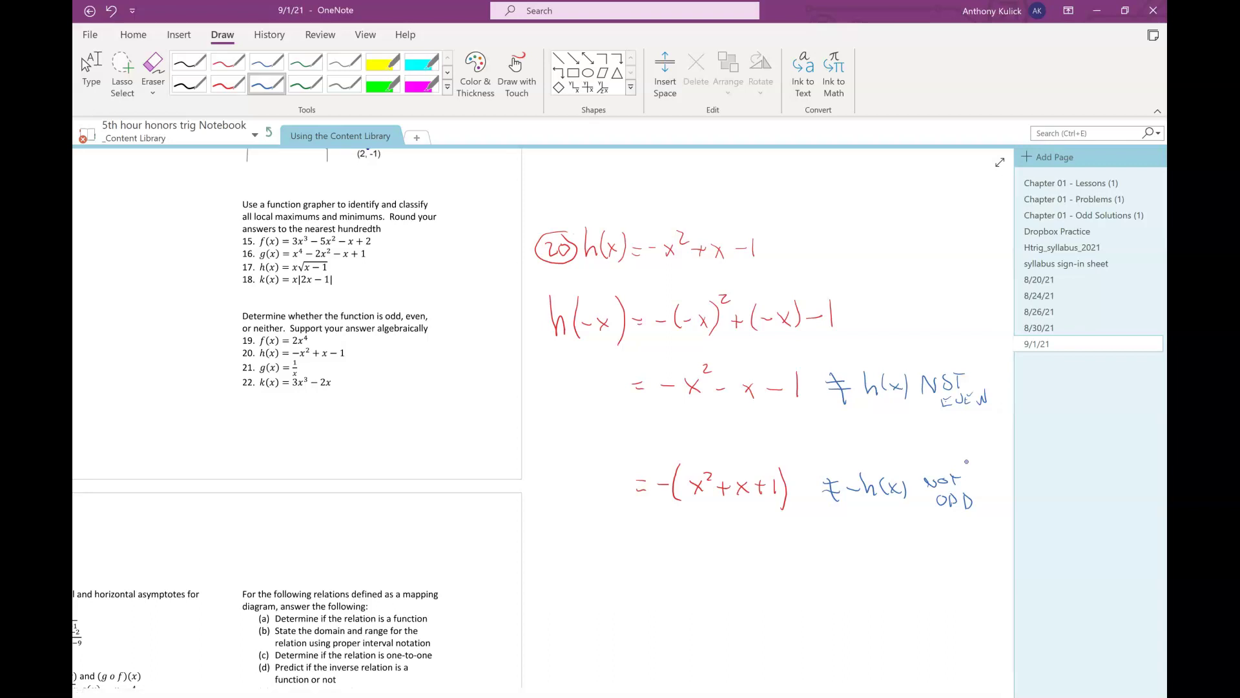
click(189, 83)
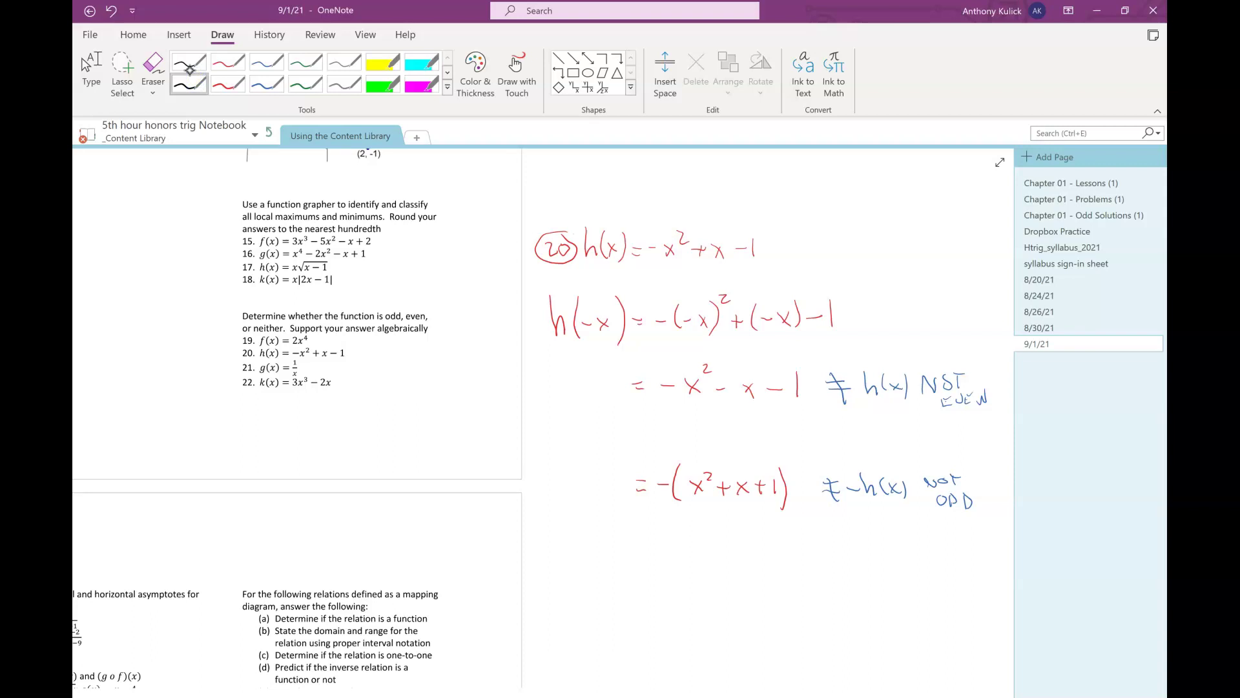
scroll(733, 549, down, 1)
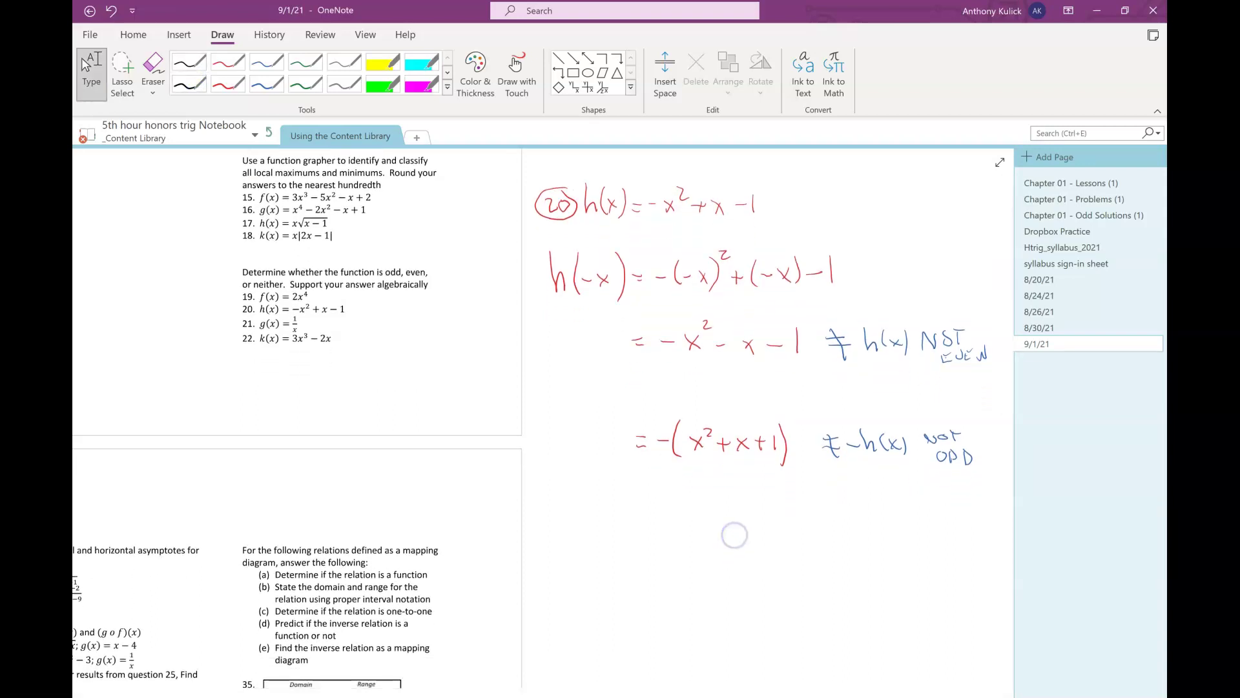